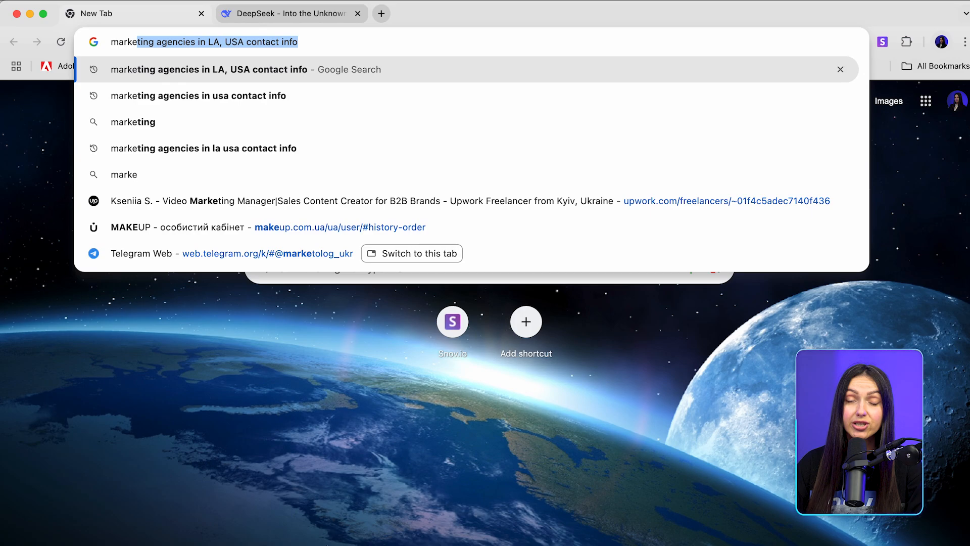
text(ting agenci)
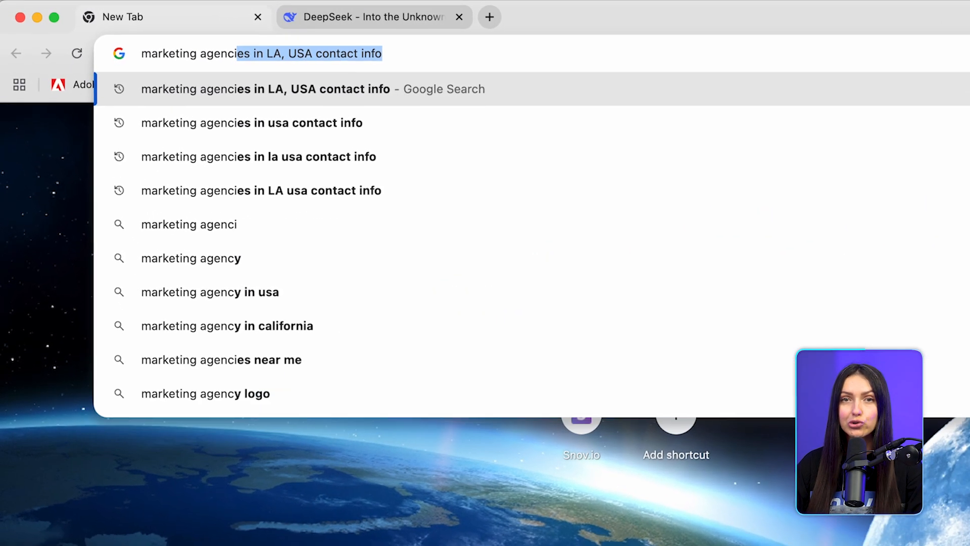
text(es in LA, )
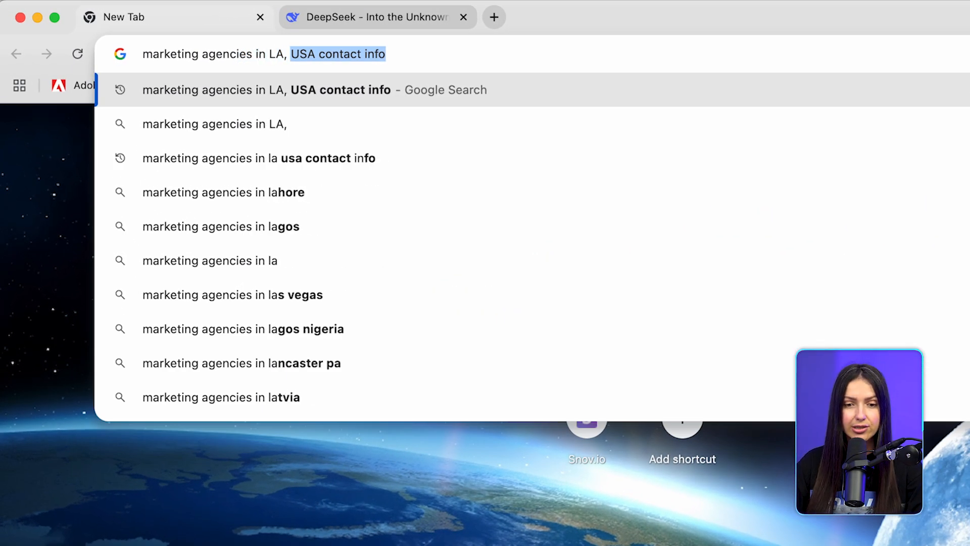
text(USA con)
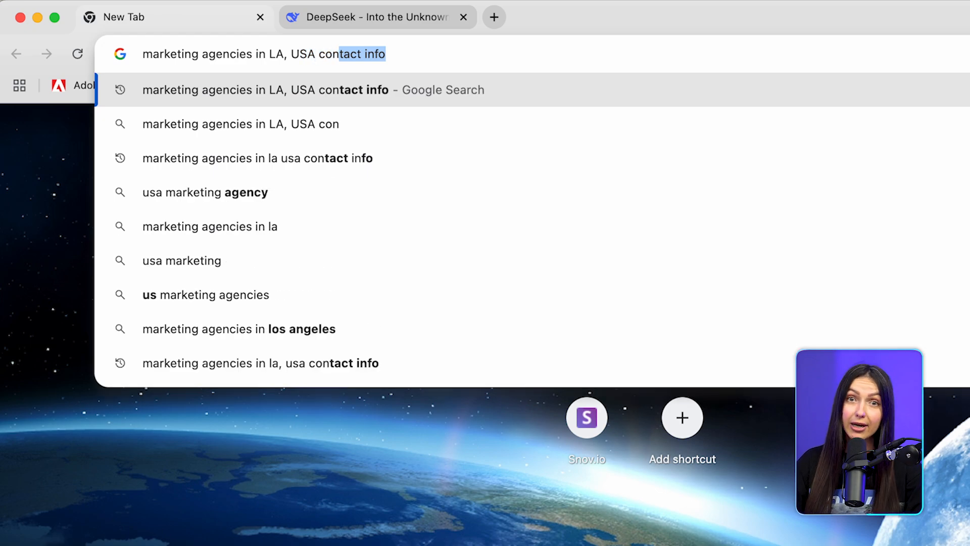
text(tact i)
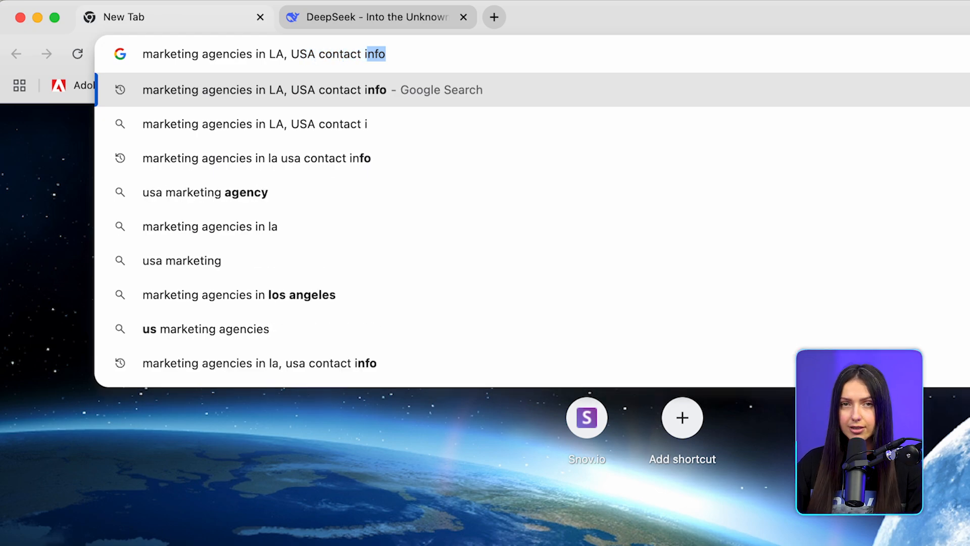
Run the Google search for LA marketing agency contacts, expand the local businesses, and switch to DeepSeek
key(Return)
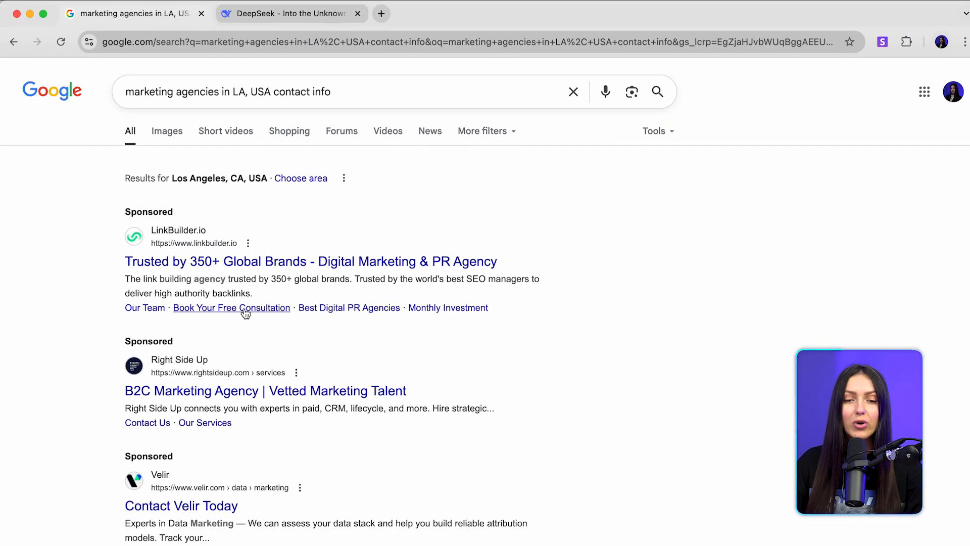
scroll(246, 312, down, 4)
scroll(251, 318, down, 3)
scroll(258, 326, down, 3)
scroll(281, 454, down, 2)
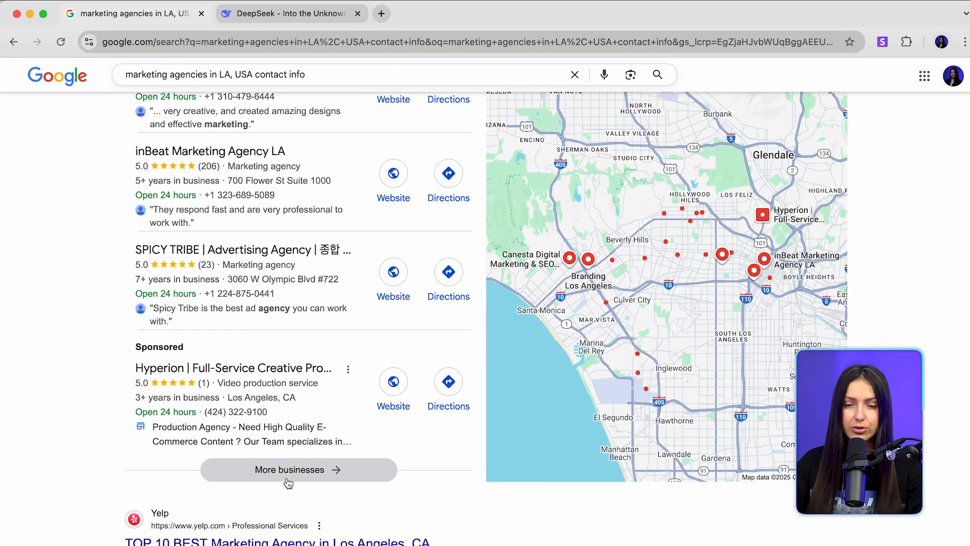
click(288, 472)
click(292, 13)
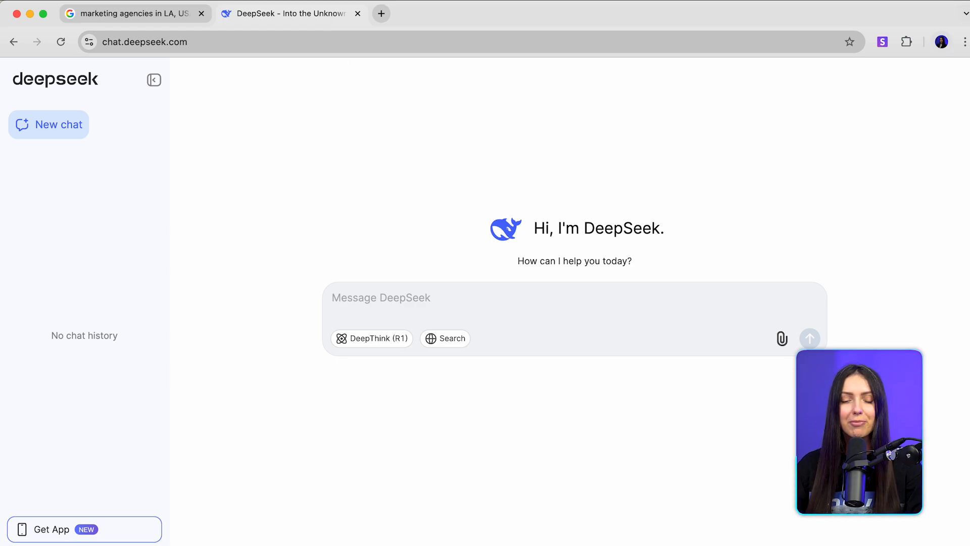
Paste the Google Maps lead-list prompt with email-inference rules and a Notes column into DeepSeek
key(super+v)
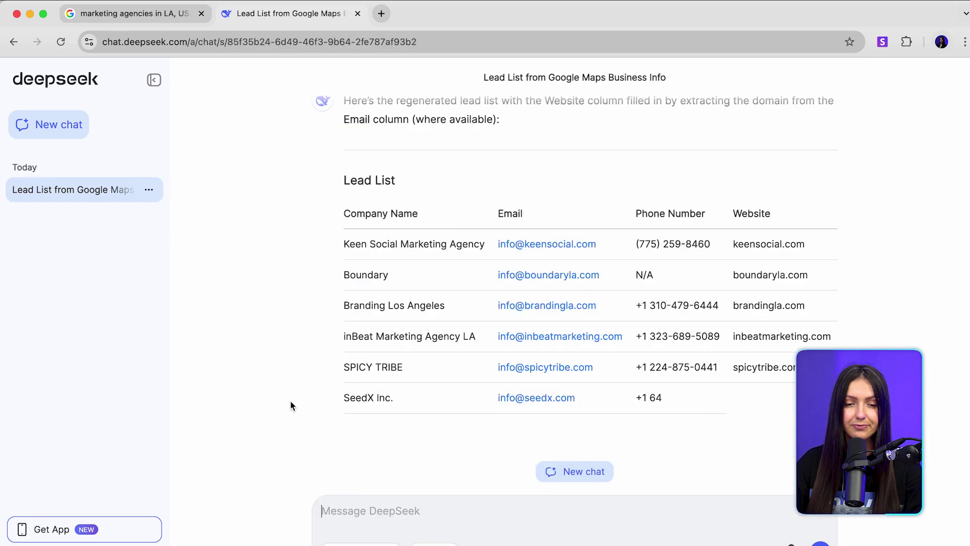
scroll(291, 400, down, 3)
scroll(290, 400, down, 3)
scroll(290, 400, down, 3)
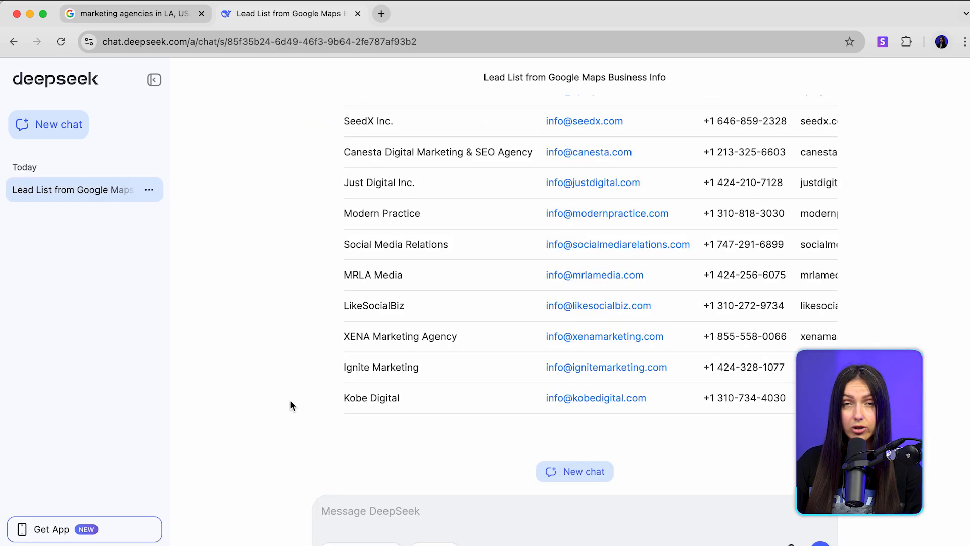
scroll(290, 405, down, 3)
scroll(290, 405, down, 3)
scroll(290, 405, up, 10)
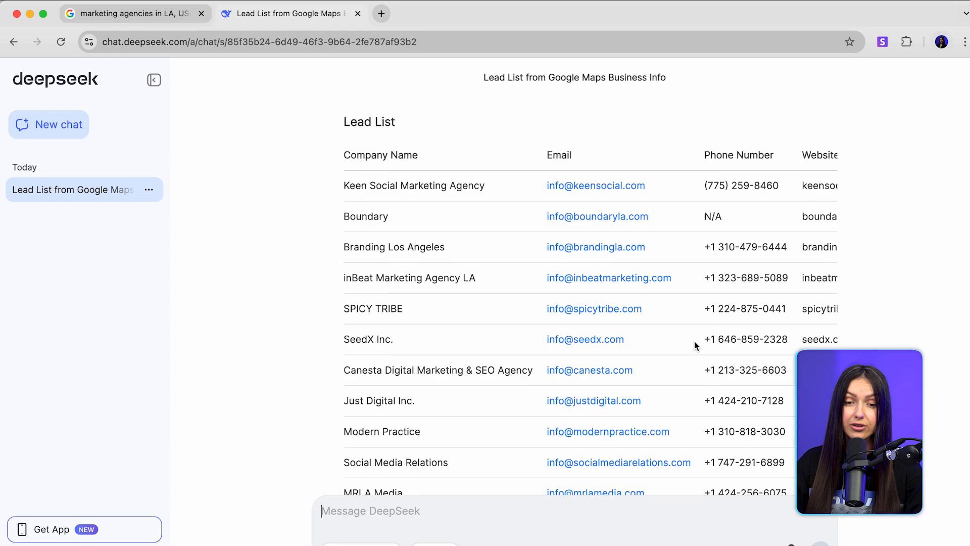
scroll(695, 345, right, 3)
scroll(695, 345, right, 3)
scroll(695, 344, right, 3)
scroll(695, 345, right, 3)
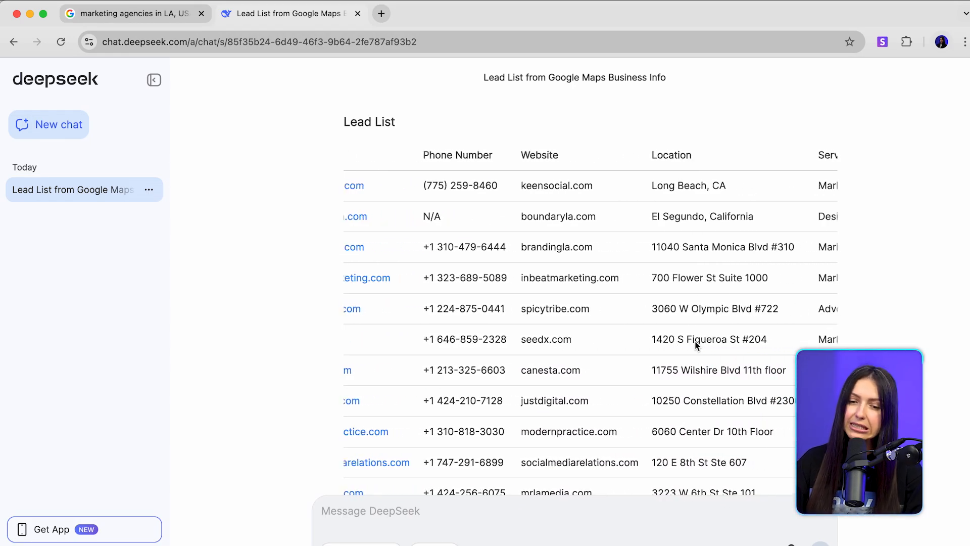
scroll(695, 345, right, 3)
scroll(695, 345, right, 3)
scroll(695, 344, right, 3)
scroll(695, 344, right, 3)
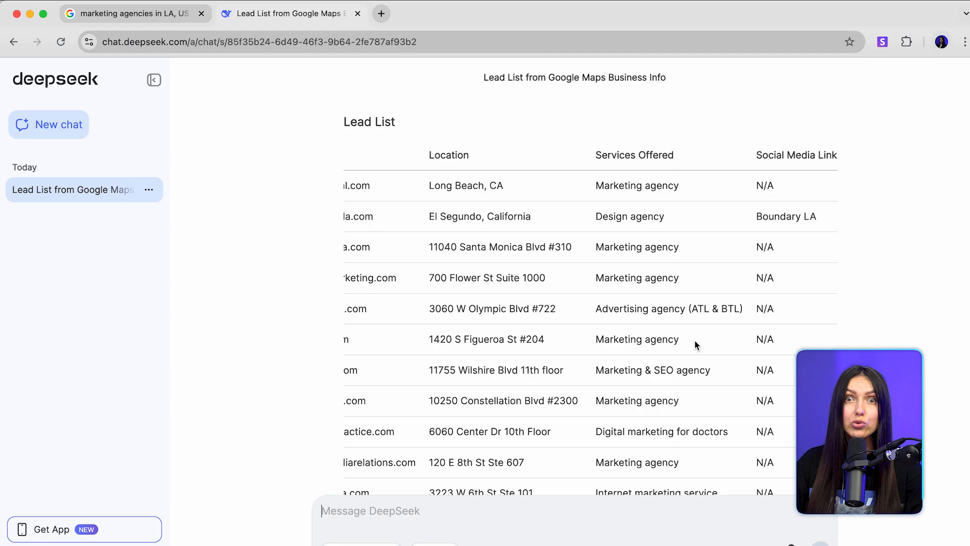
scroll(695, 345, right, 3)
scroll(695, 345, right, 3)
scroll(694, 345, right, 3)
scroll(695, 345, right, 2)
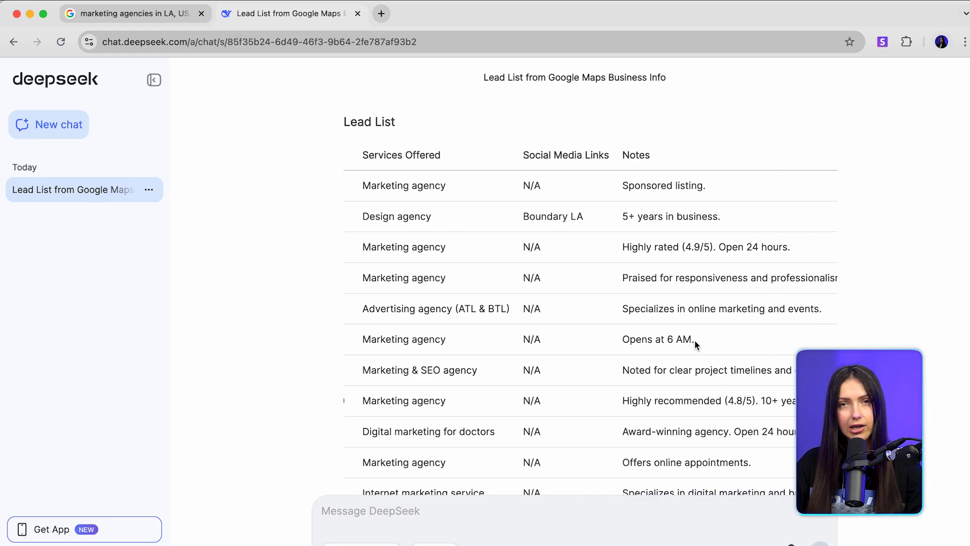
scroll(695, 345, right, 2)
scroll(695, 345, right, 1)
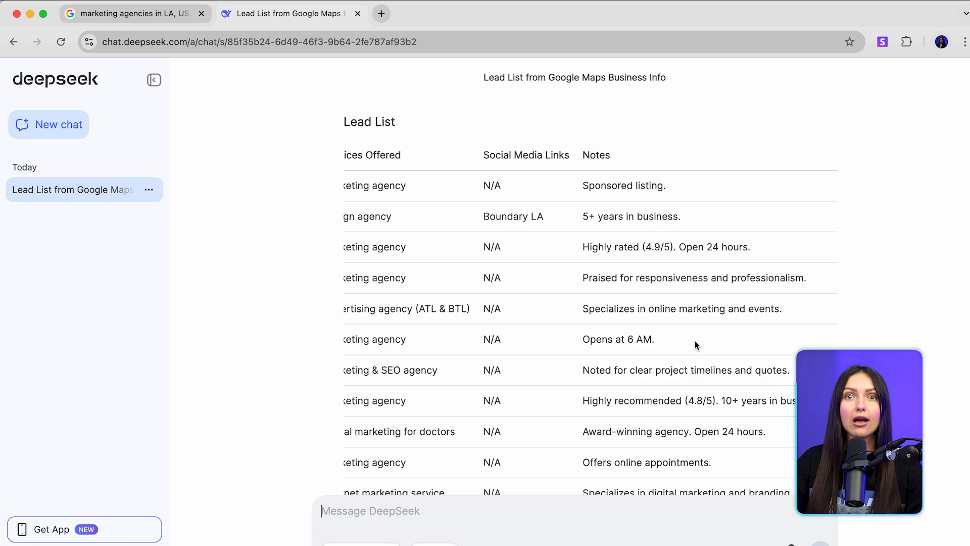
scroll(695, 340, left, 8)
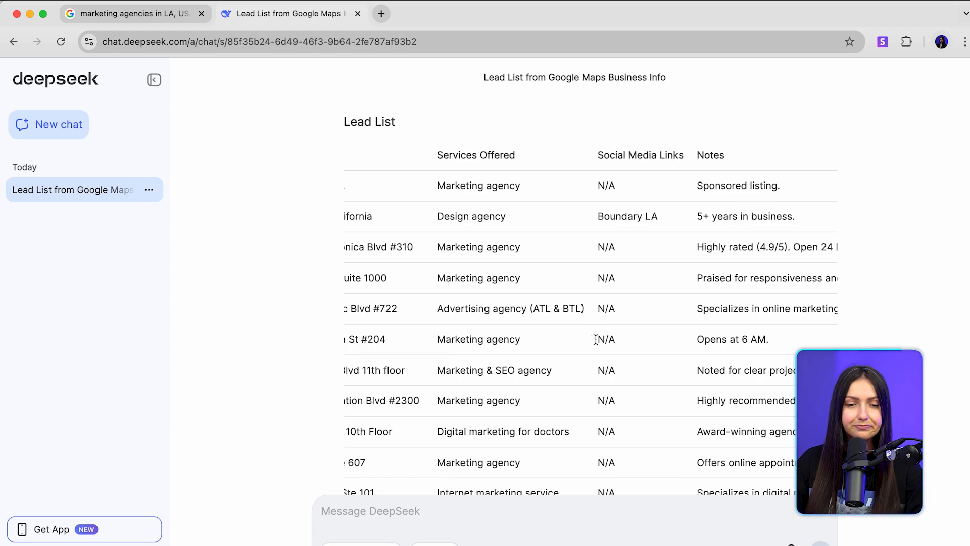
scroll(595, 338, left, 5)
scroll(530, 383, down, 5)
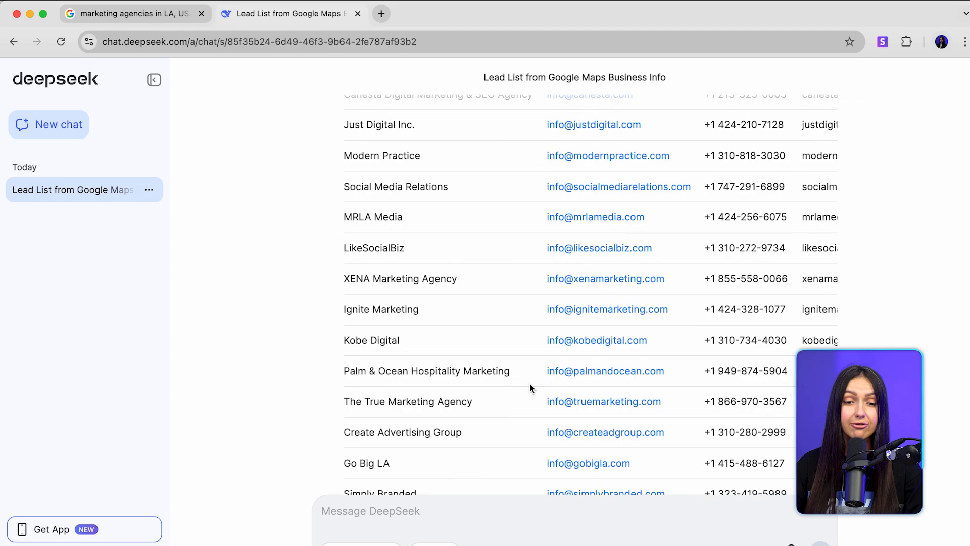
scroll(529, 383, down, 8)
Request a CSV version of the lead list from DeepSeek and copy the CSV block
click(371, 501)
text(Generate a CSV)
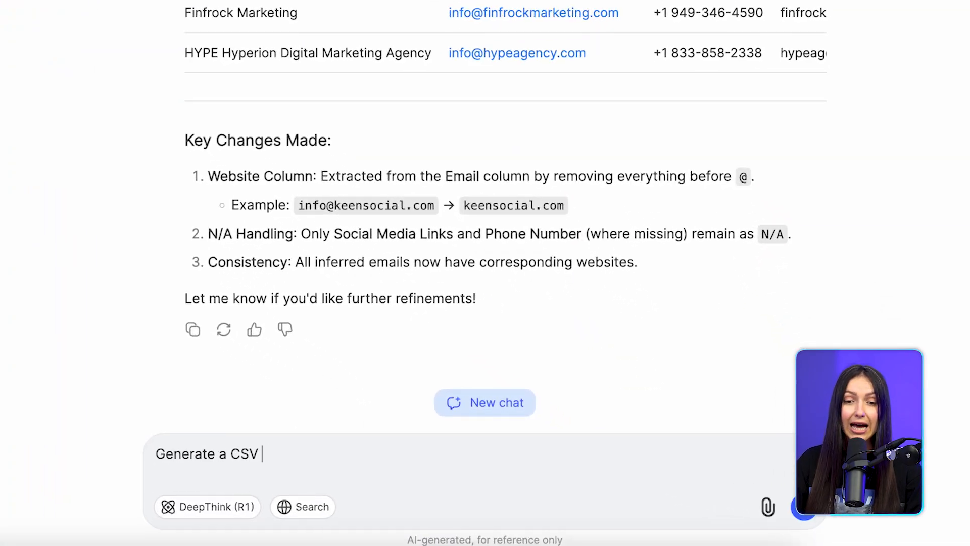
text( data)
key(Return)
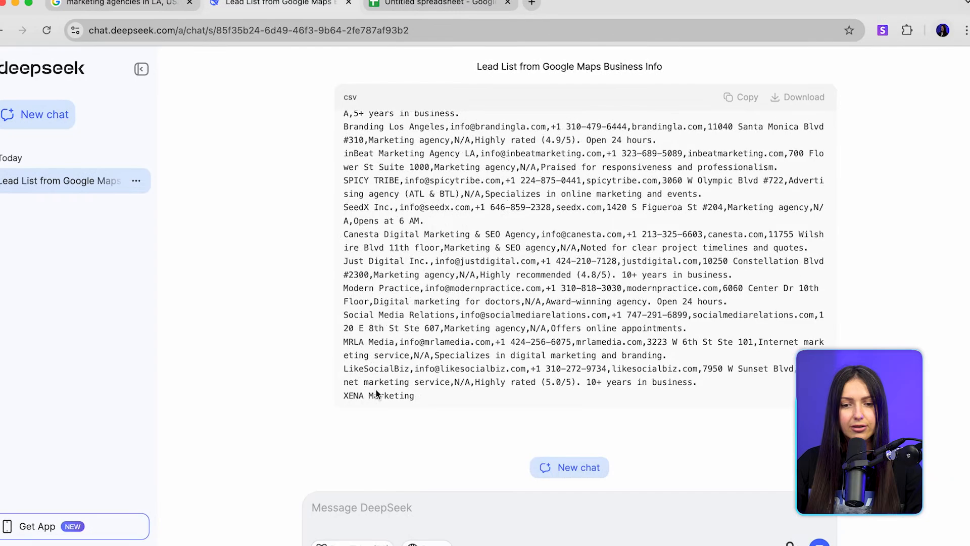
scroll(456, 348, up, 10)
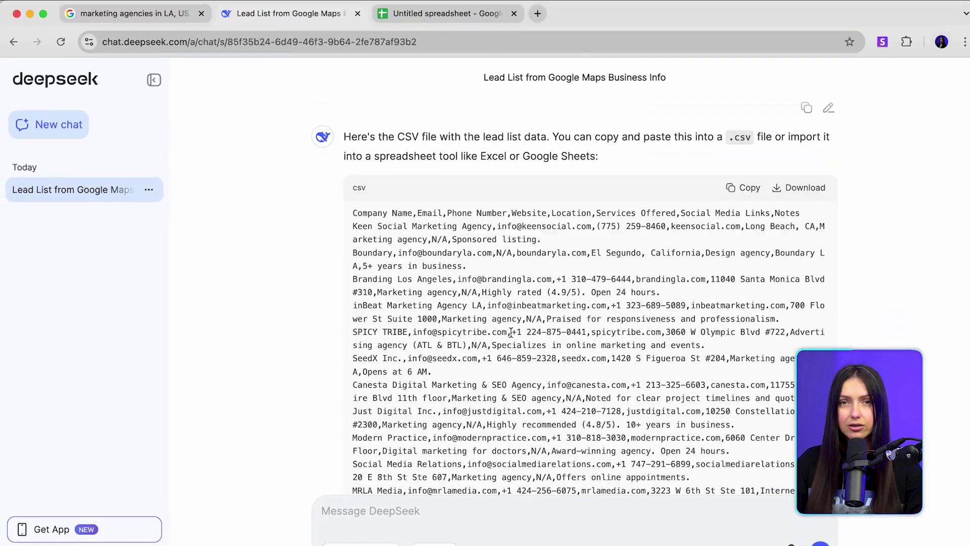
click(737, 191)
Paste the CSV lead list into column A of the spreadsheet as values only
click(445, 13)
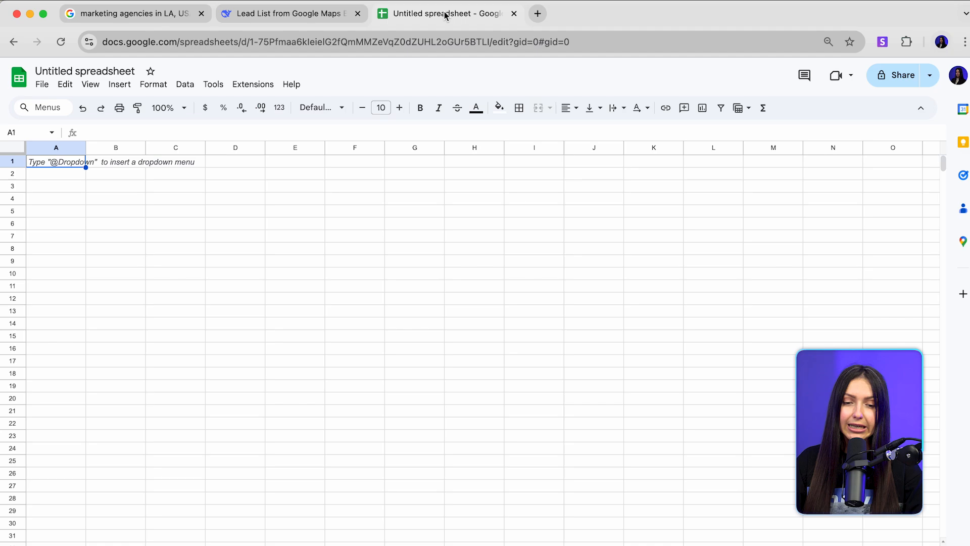
right_click(76, 148)
click(63, 148)
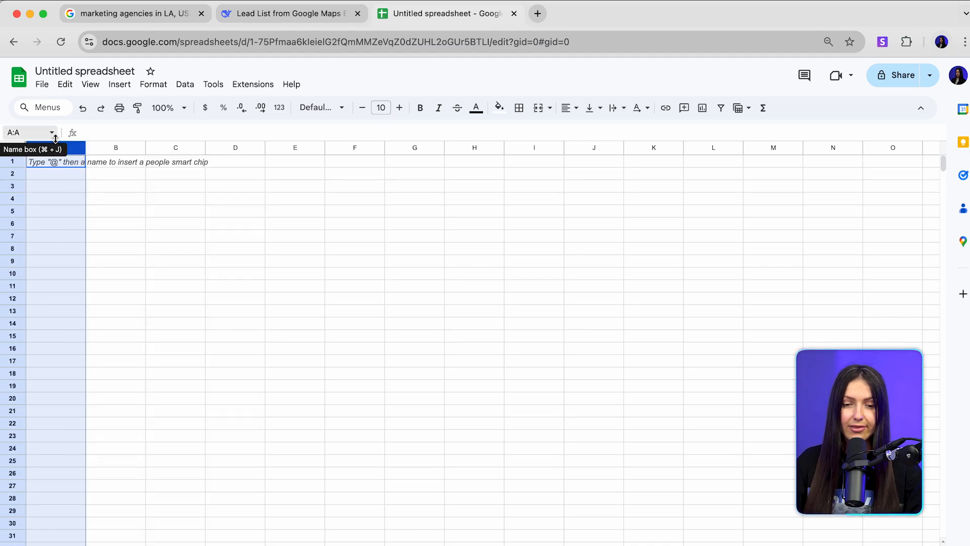
click(66, 85)
mouse_move(101, 207)
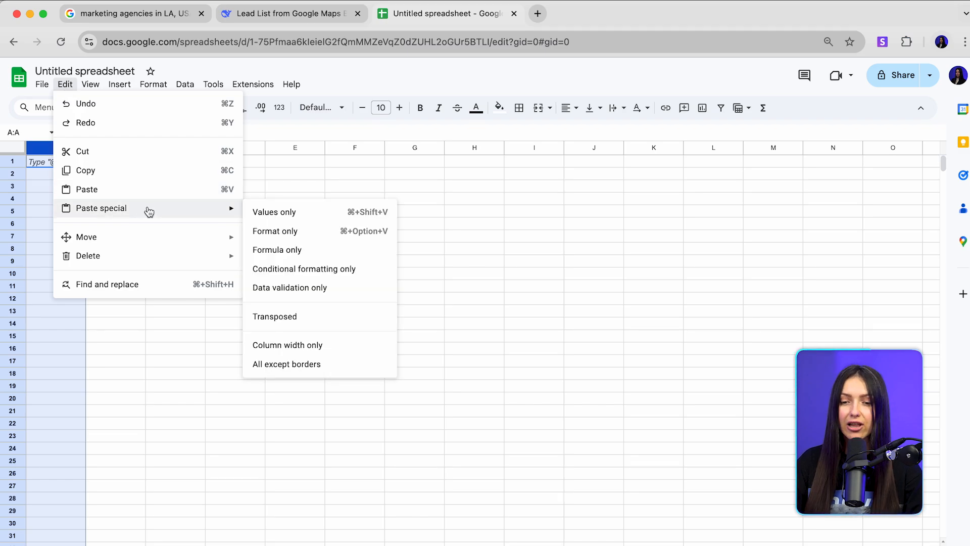
click(274, 212)
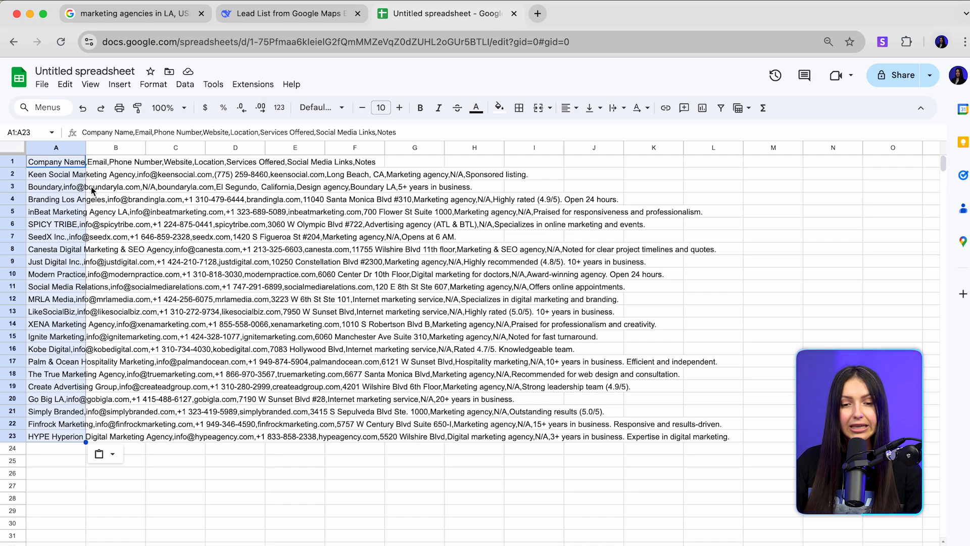
Split column A's comma-separated text into separate columns from Company Name through Notes
click(66, 147)
click(185, 85)
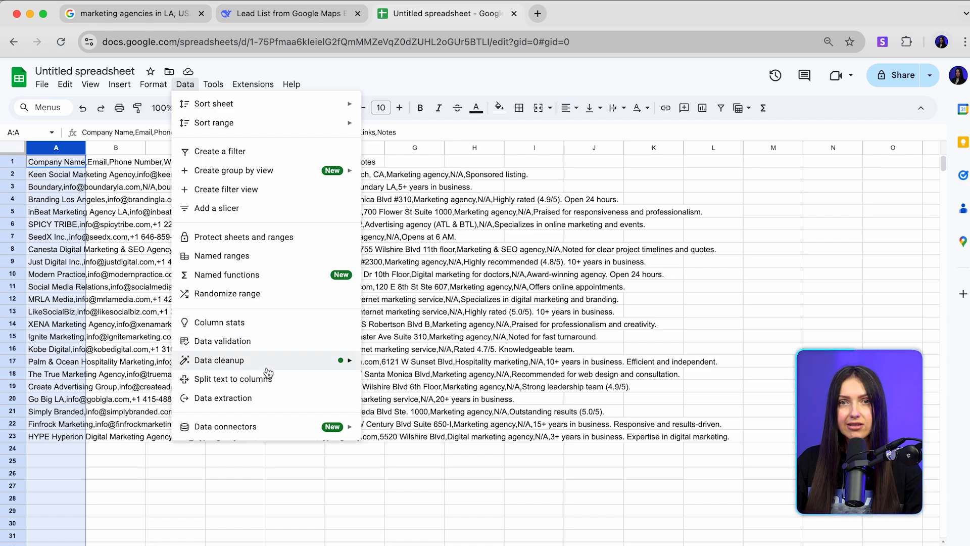
click(232, 379)
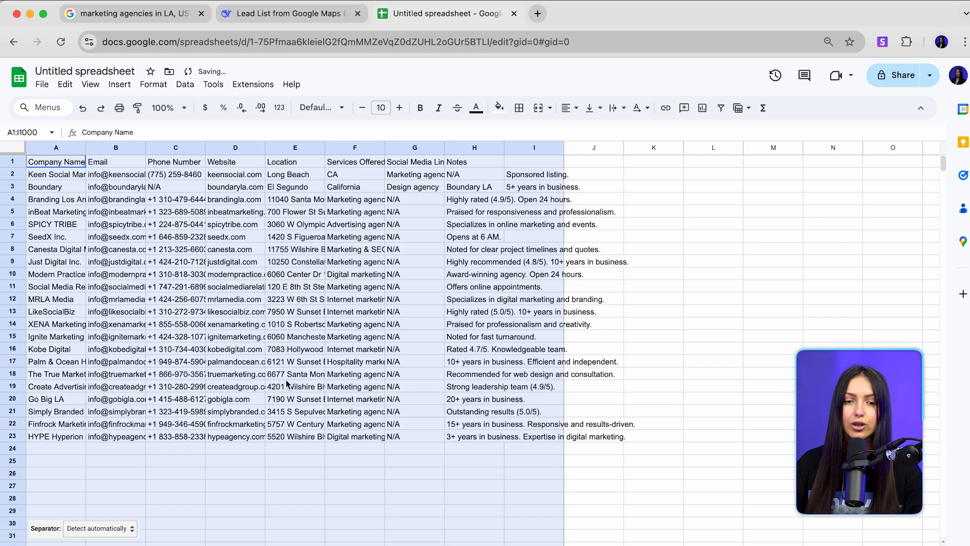
click(43, 84)
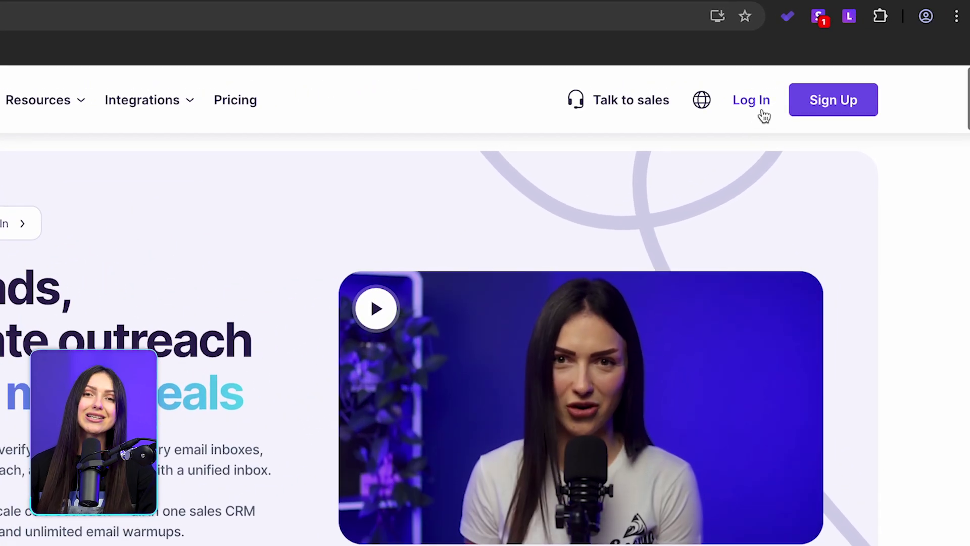
Log in to Snov.io, skip onboarding, and open Bulk Domain Search from the Finder menu
click(752, 100)
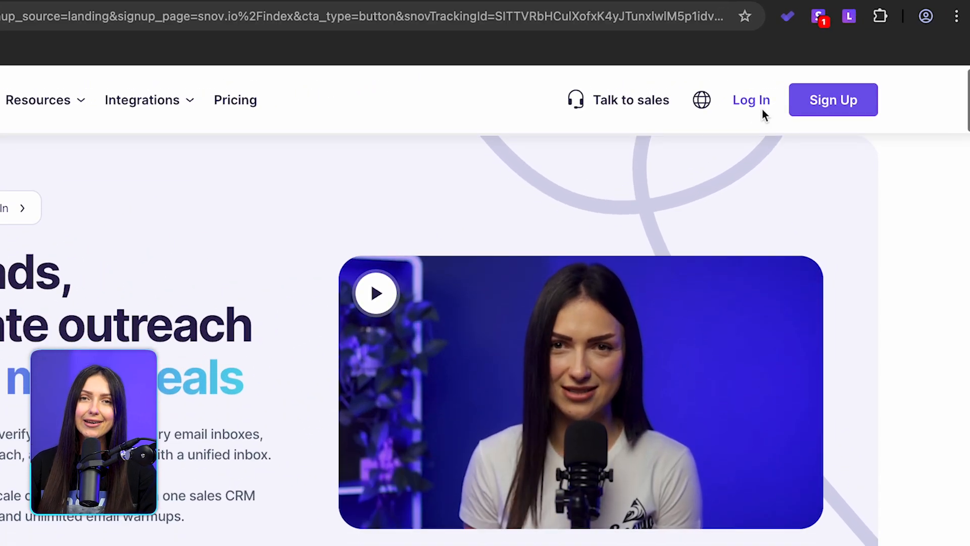
click(626, 509)
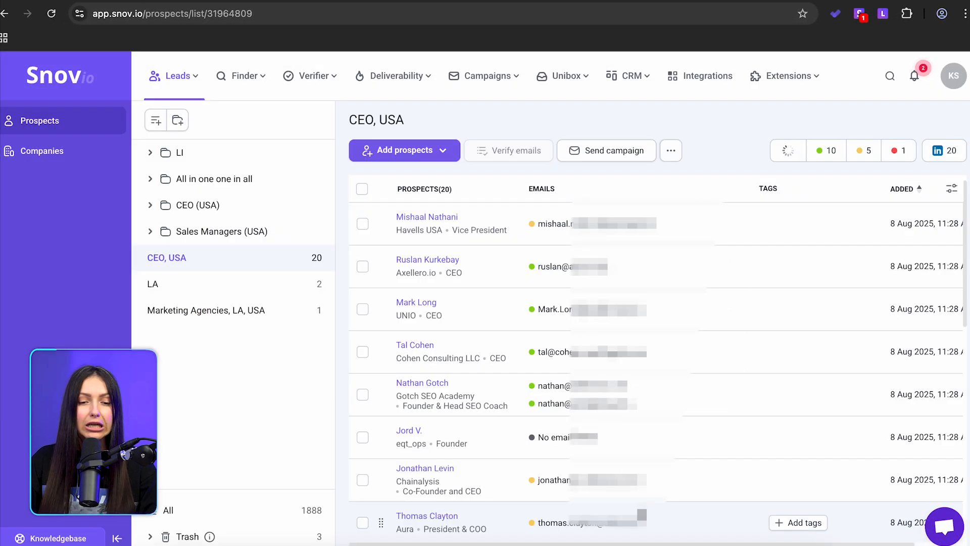
click(249, 81)
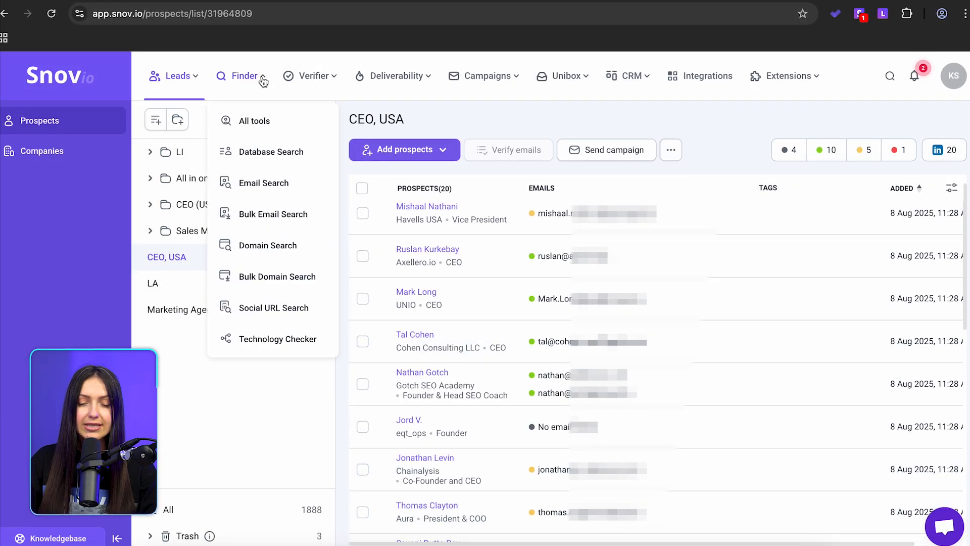
click(270, 275)
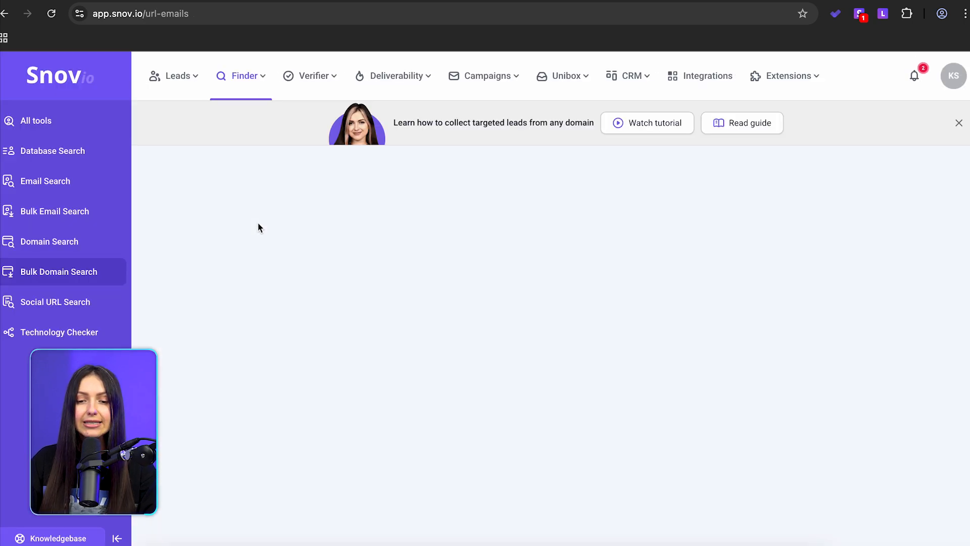
Upload the Marketing Agencies CSV for the bulk domain search
click(301, 395)
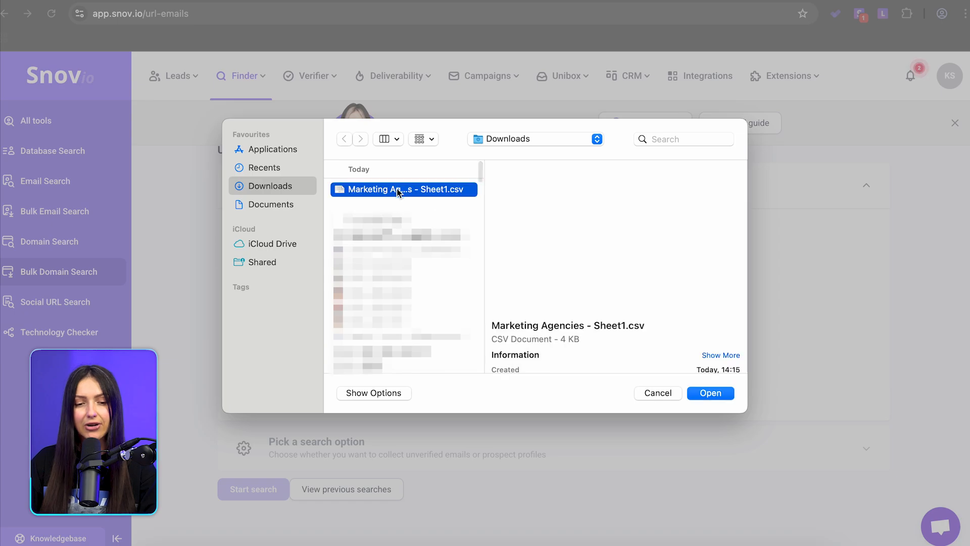
click(710, 392)
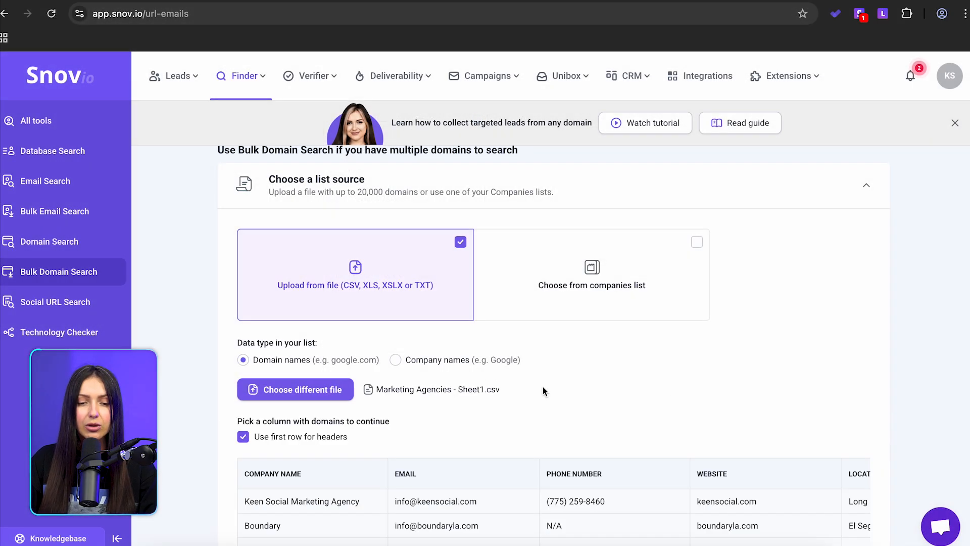
scroll(570, 383, down, 5)
scroll(571, 384, down, 8)
click(292, 380)
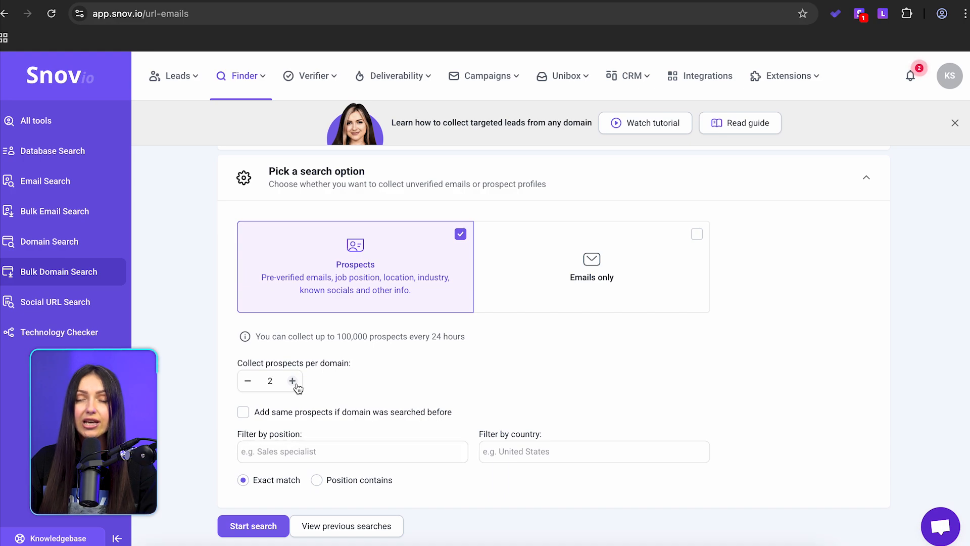
scroll(299, 388, down, 2)
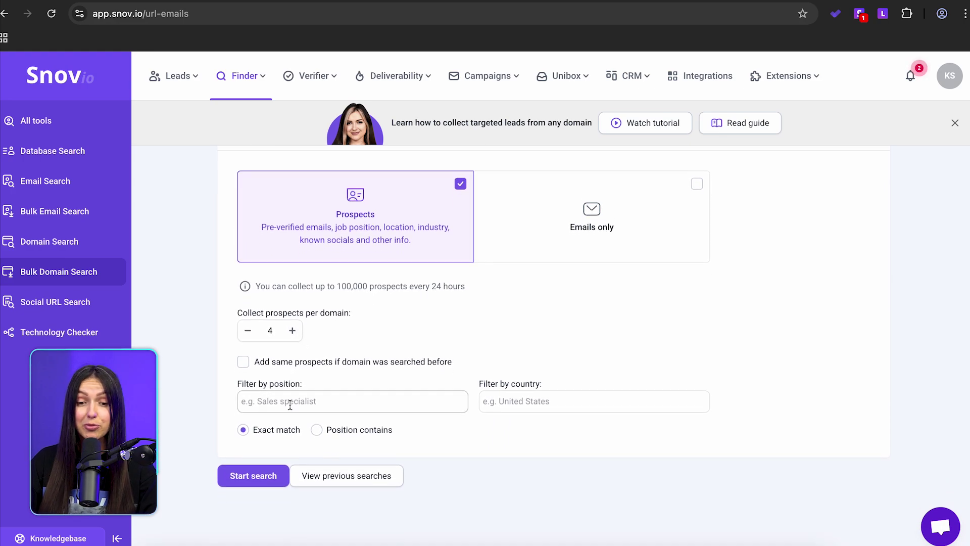
Filter positions to CEO, Founder, CMO, Co-Founder and COO, set 5 prospects per domain, and start the search
click(352, 401)
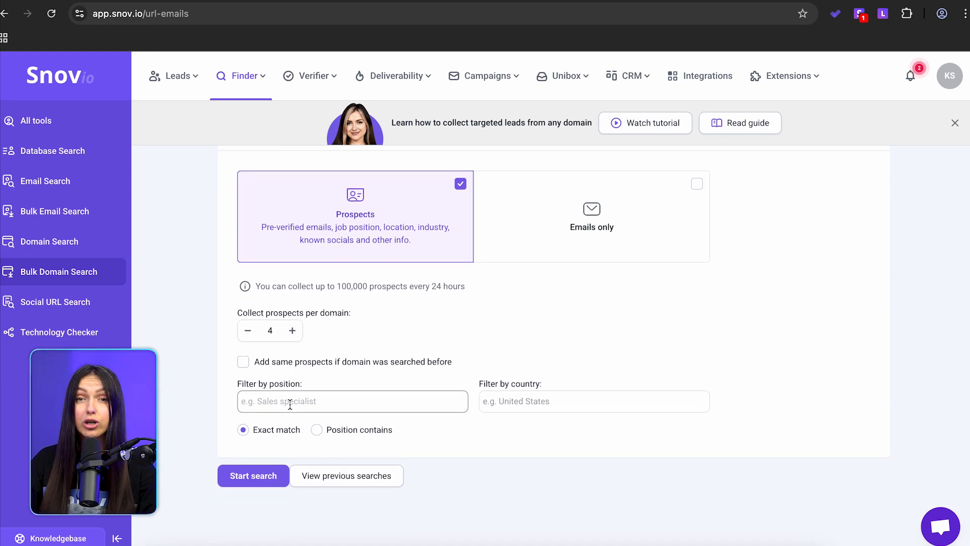
text(CEO)
key(Return)
text(CEO Founder)
key(Return)
text(CMO)
key(Return)
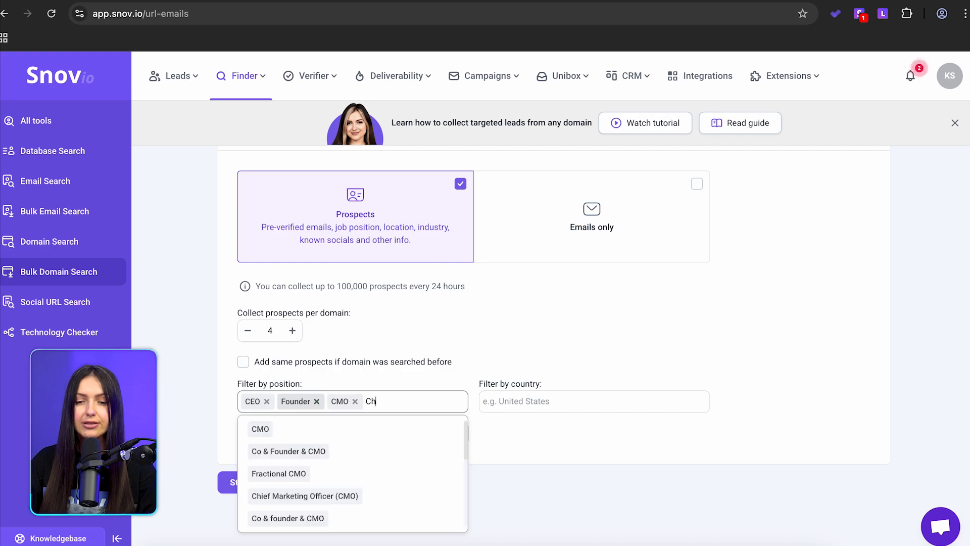
text(Chief)
click(292, 517)
text(Co)
click(273, 460)
text(Chief)
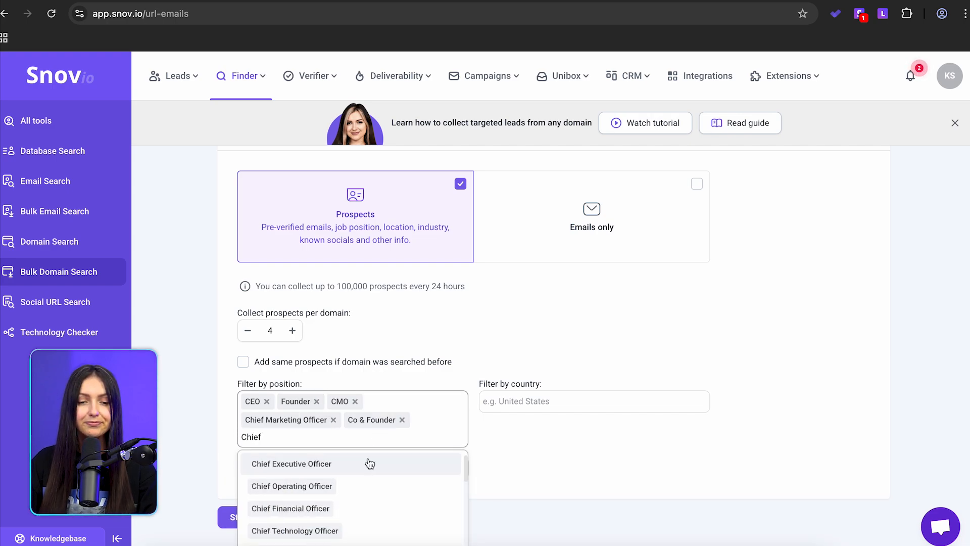
click(296, 486)
click(292, 330)
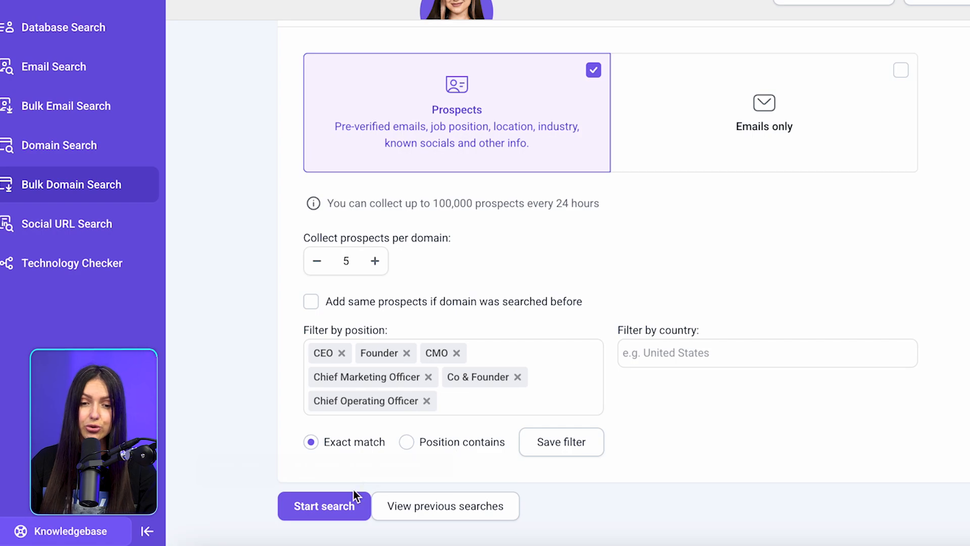
click(333, 504)
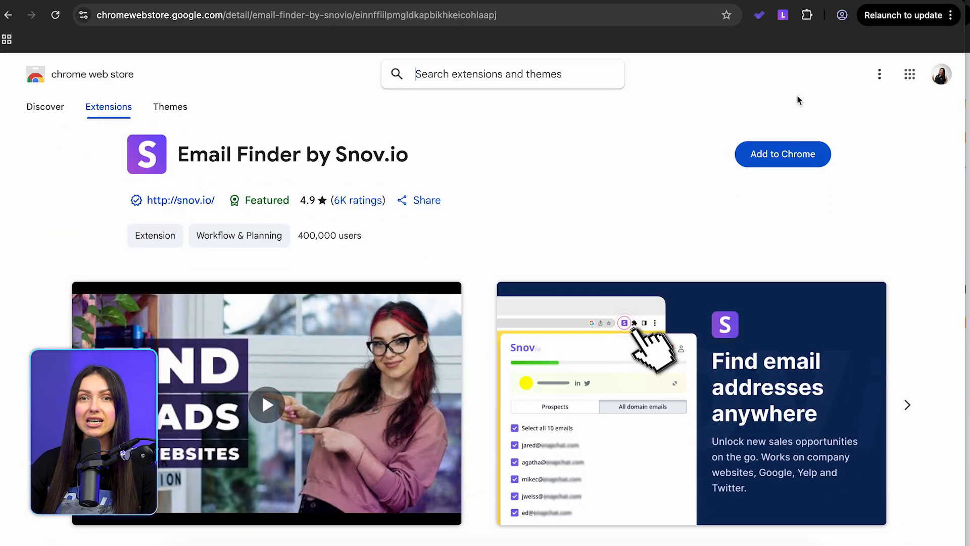
Install the Email Finder by Snov.io extension from the Chrome Web Store
click(787, 154)
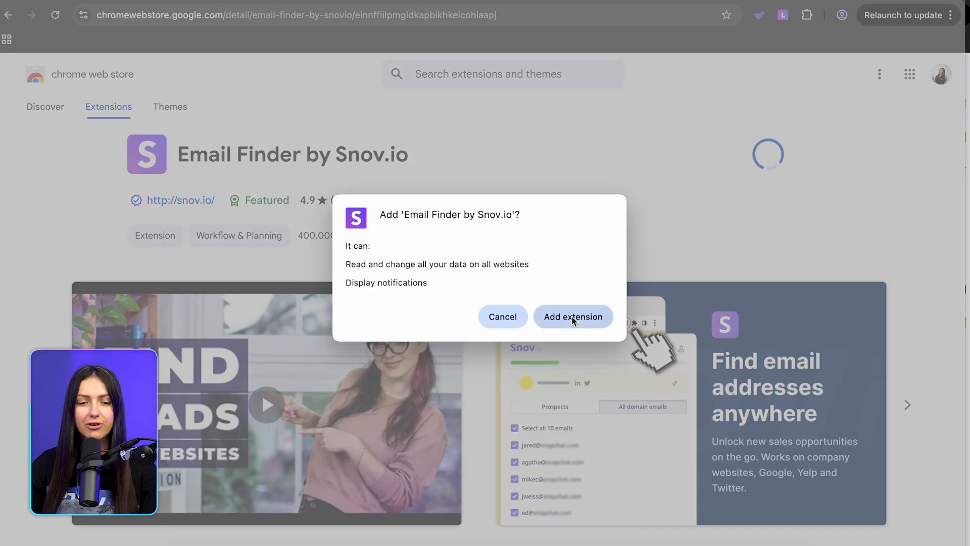
click(573, 317)
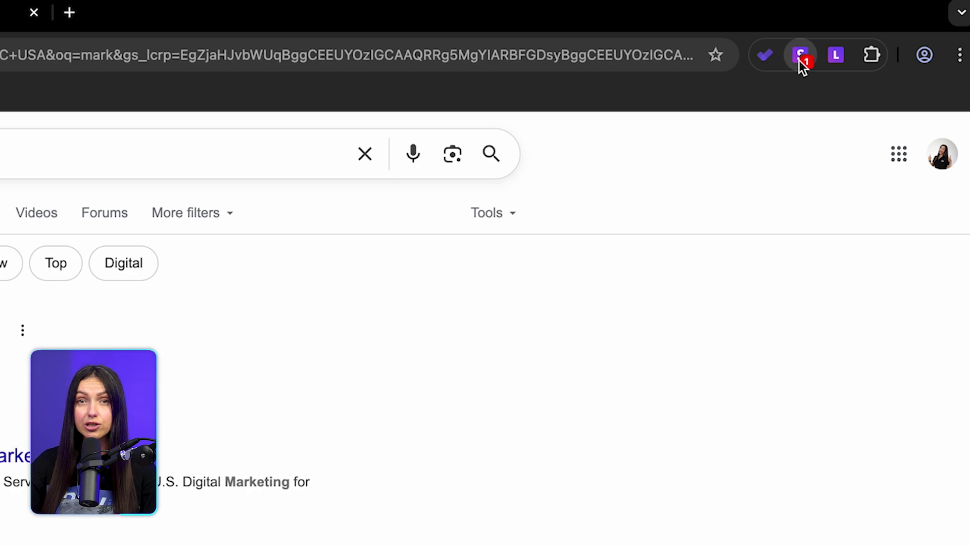
Save companies from two Google results pages into the Marketing Agency, LA, USA list via the extension
click(802, 63)
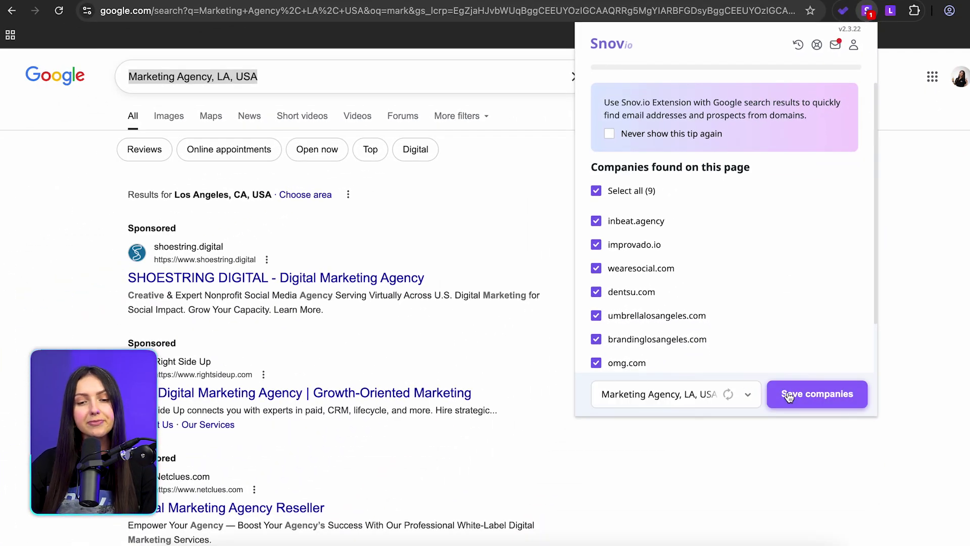
click(791, 394)
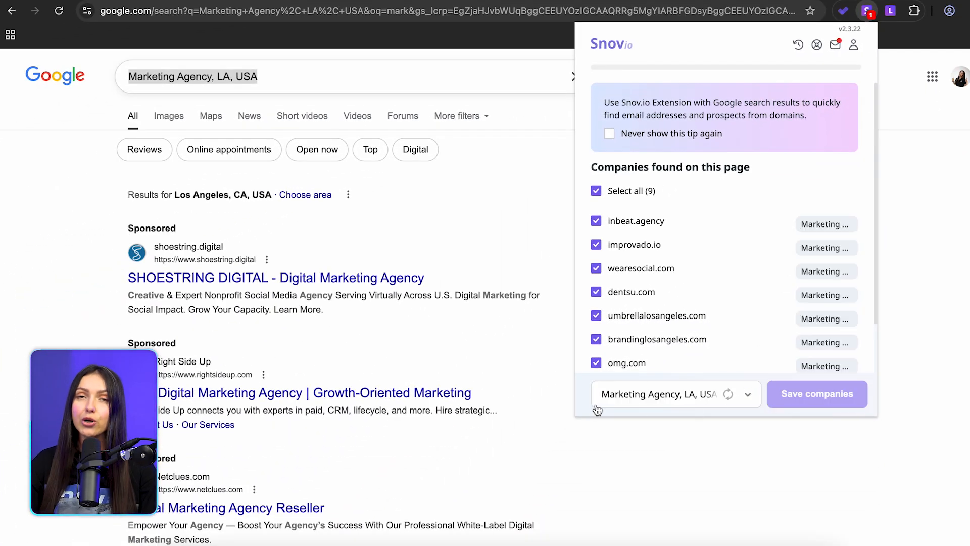
scroll(343, 401, down, 10)
scroll(344, 401, down, 10)
click(868, 16)
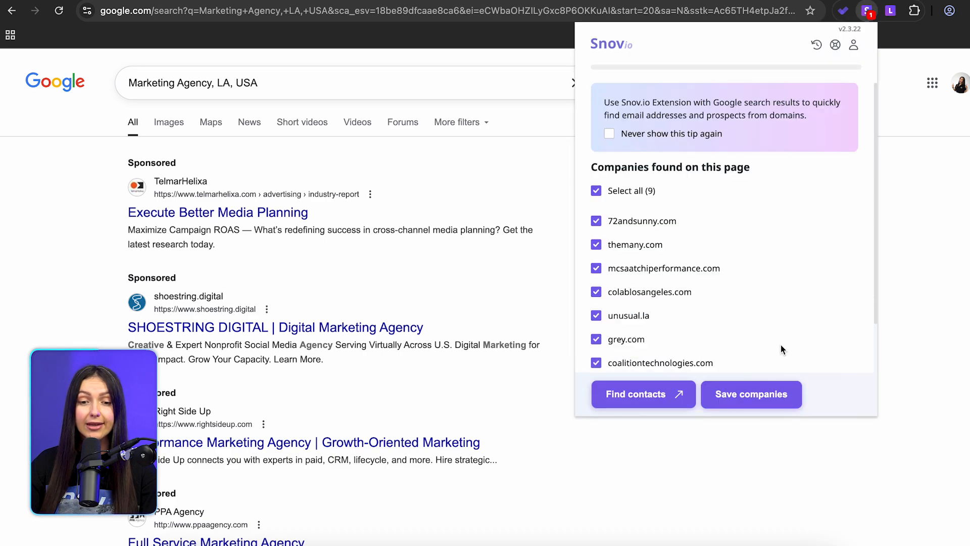
click(801, 392)
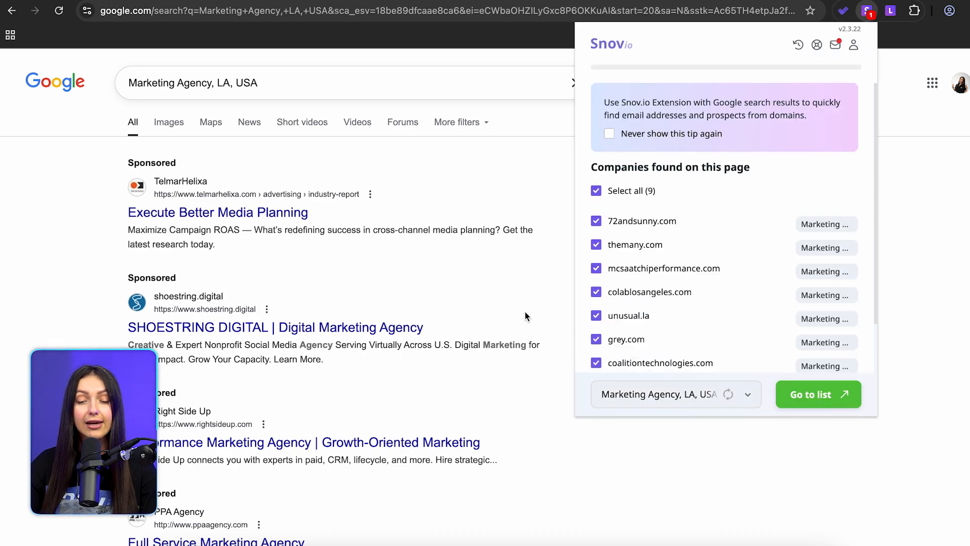
Open the saved Marketing Agency, LA, USA companies list and find employee emails for its 28 companies
click(817, 395)
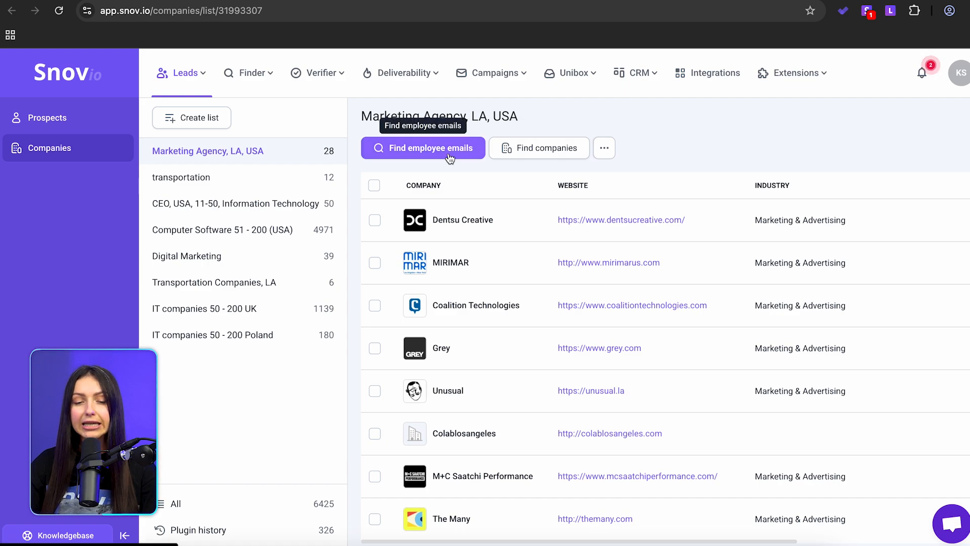
click(431, 148)
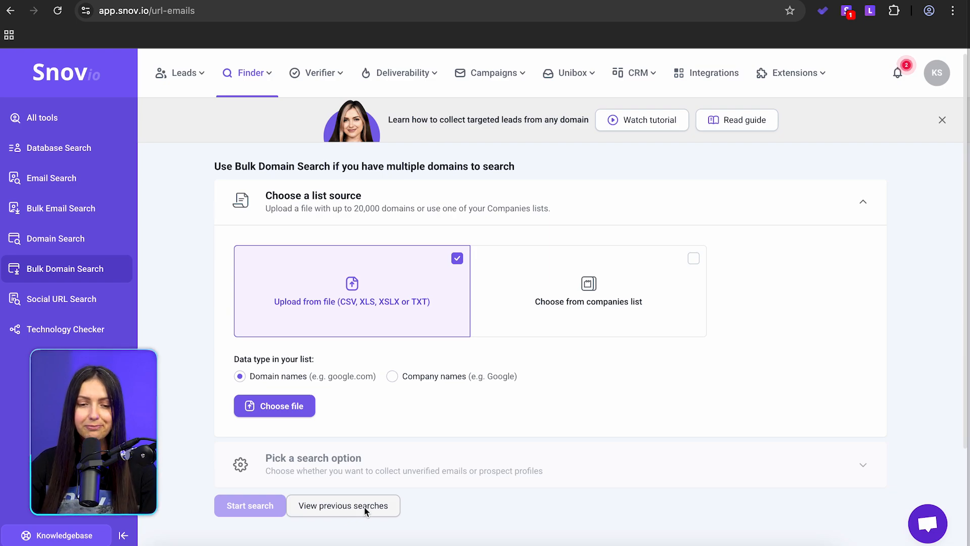
Start a new campaign and reach the empty sequence builder
click(493, 73)
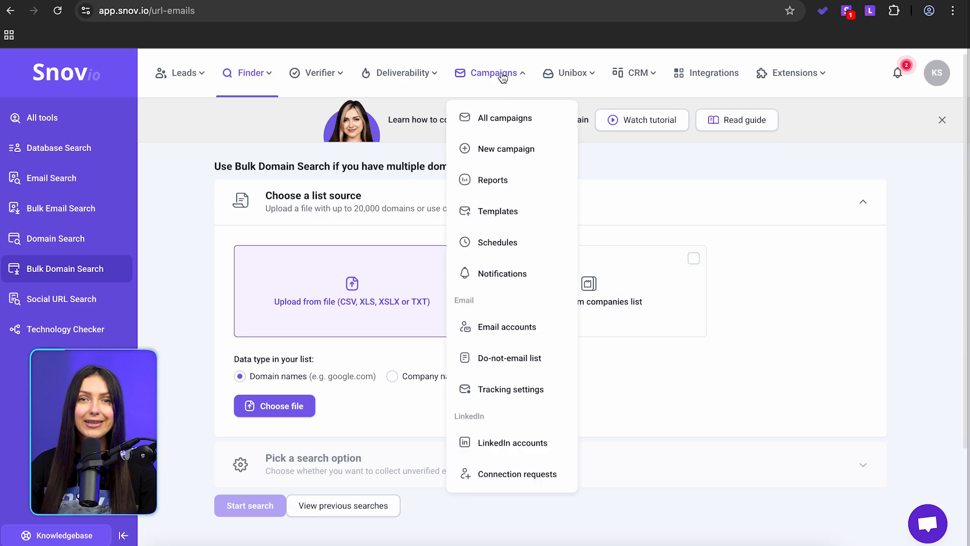
click(514, 154)
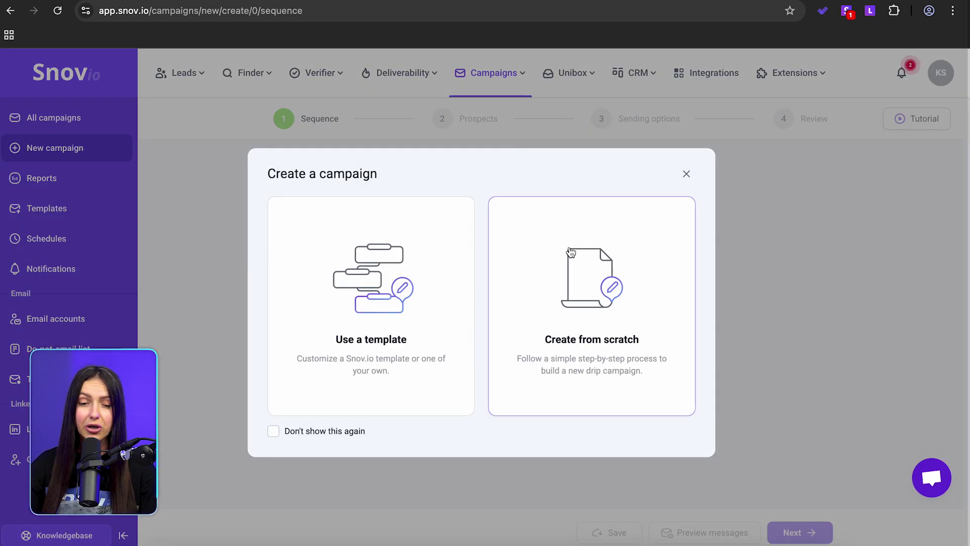
click(575, 265)
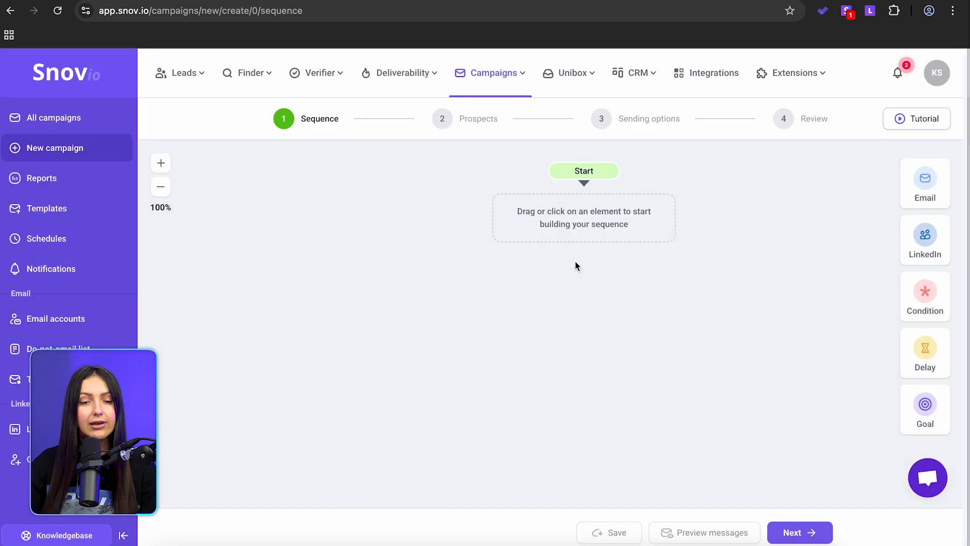
Add an email, a LinkedIn connection request, then a Connected on LinkedIn condition step
drag(925, 186, 571, 218)
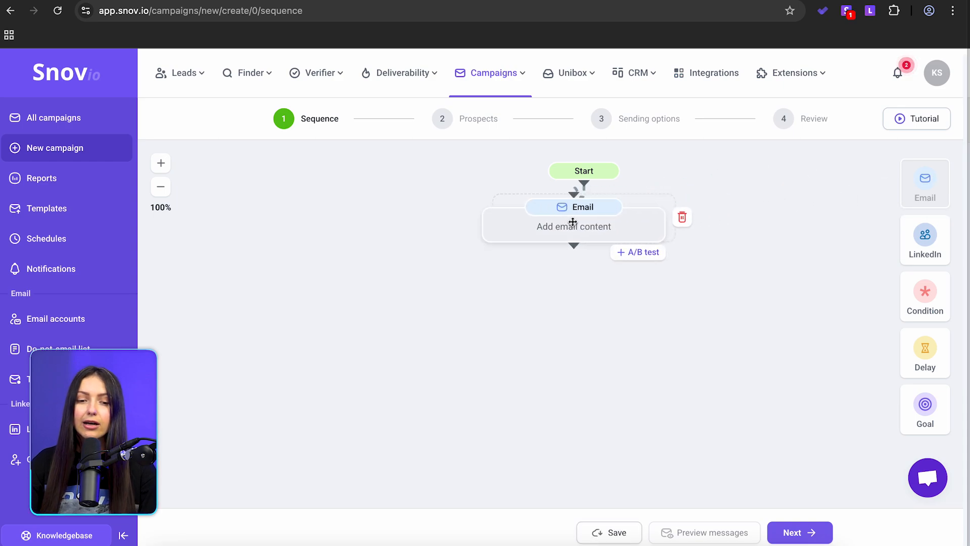
drag(924, 241, 565, 319)
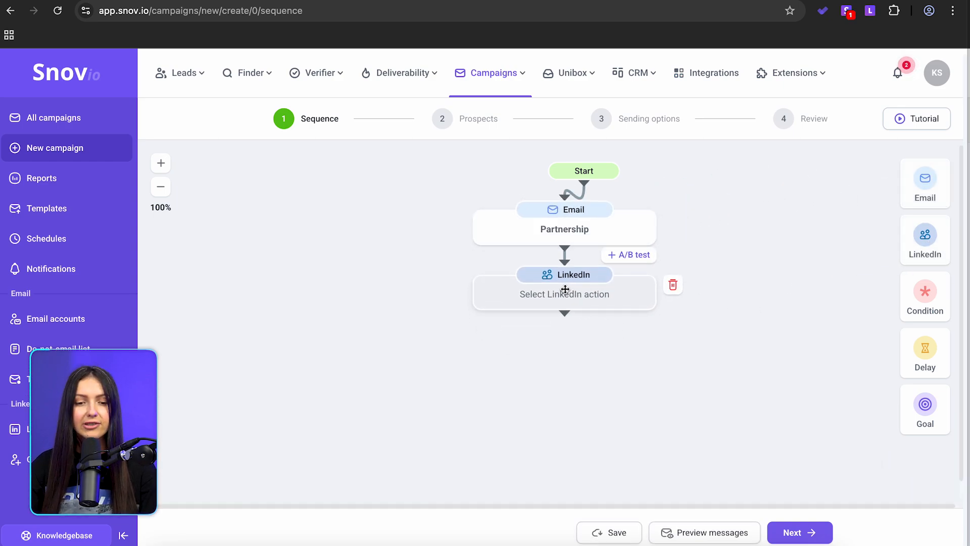
drag(925, 298, 592, 371)
click(565, 364)
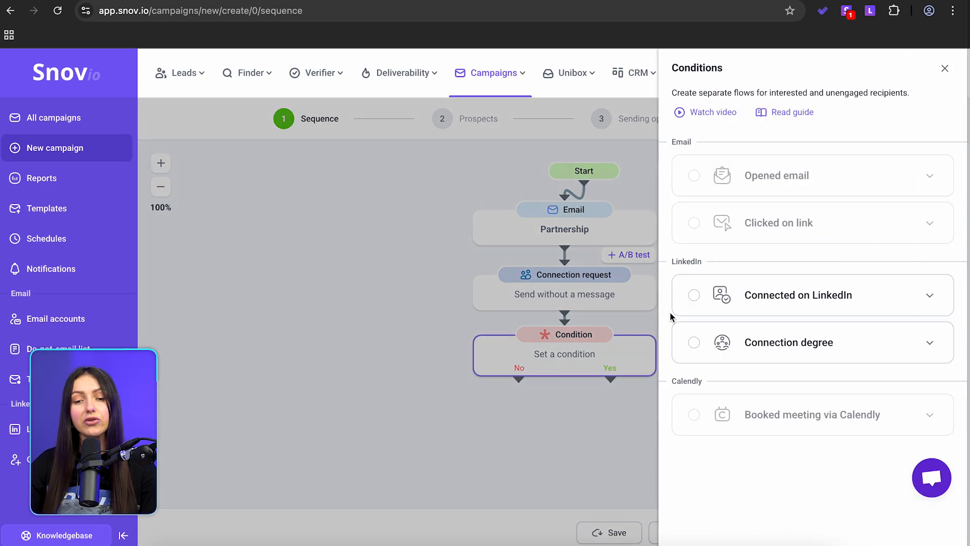
click(693, 295)
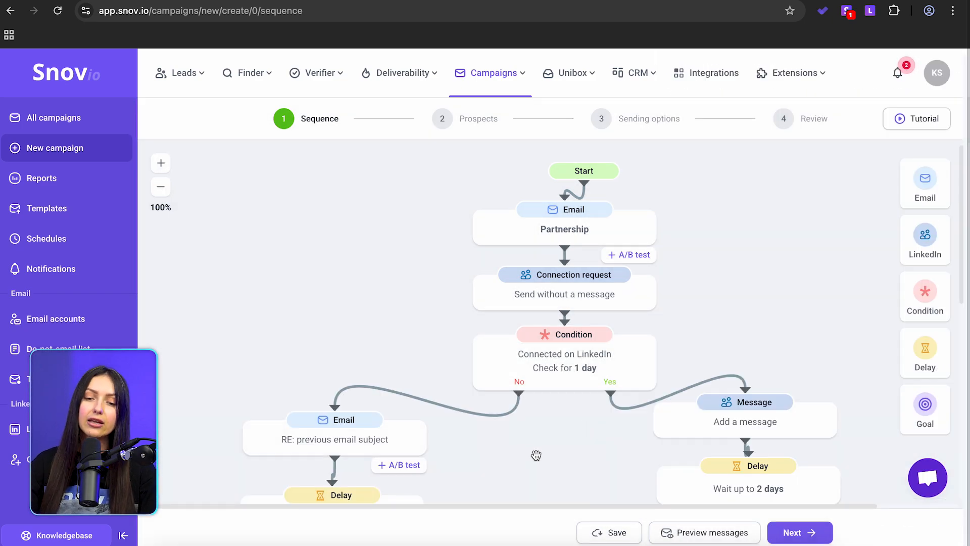
scroll(536, 455, down, 3)
scroll(535, 456, down, 2)
scroll(536, 455, down, 3)
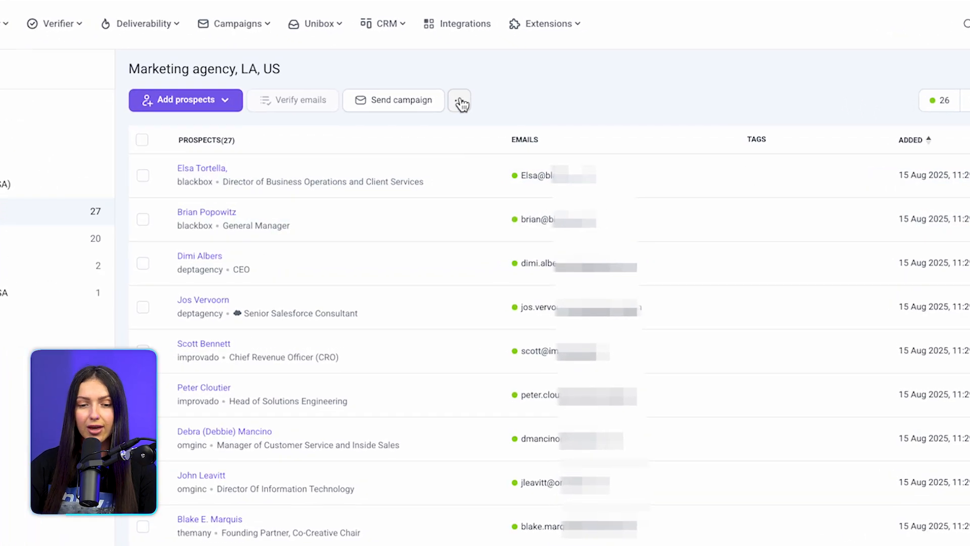
Request AI-written personalized intros for the Marketing agency, LA, US list via DeepSeek
click(541, 130)
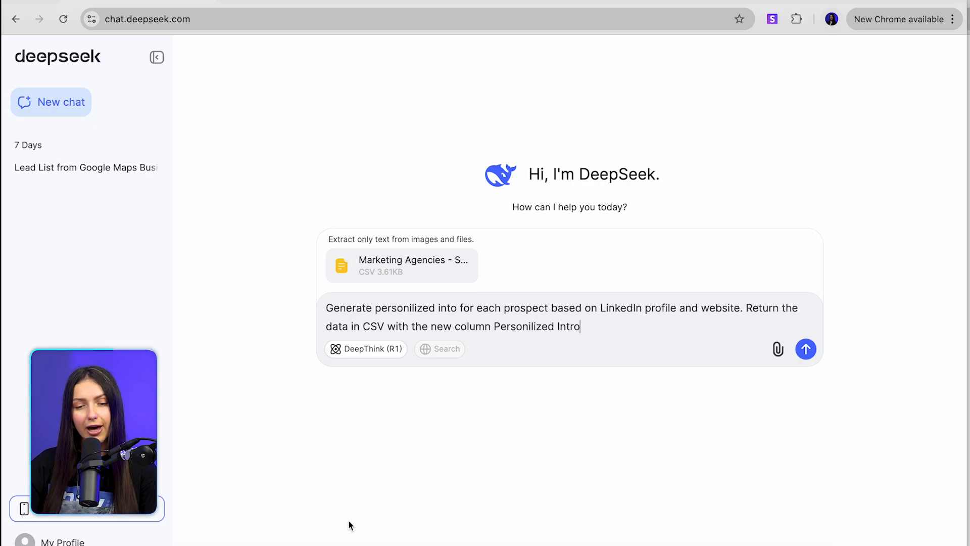
click(807, 350)
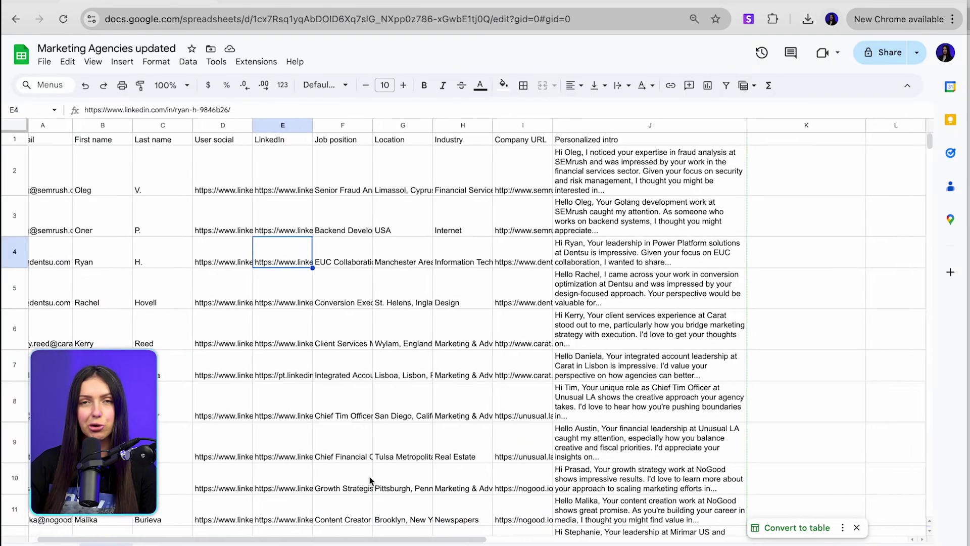
scroll(369, 477, right, 5)
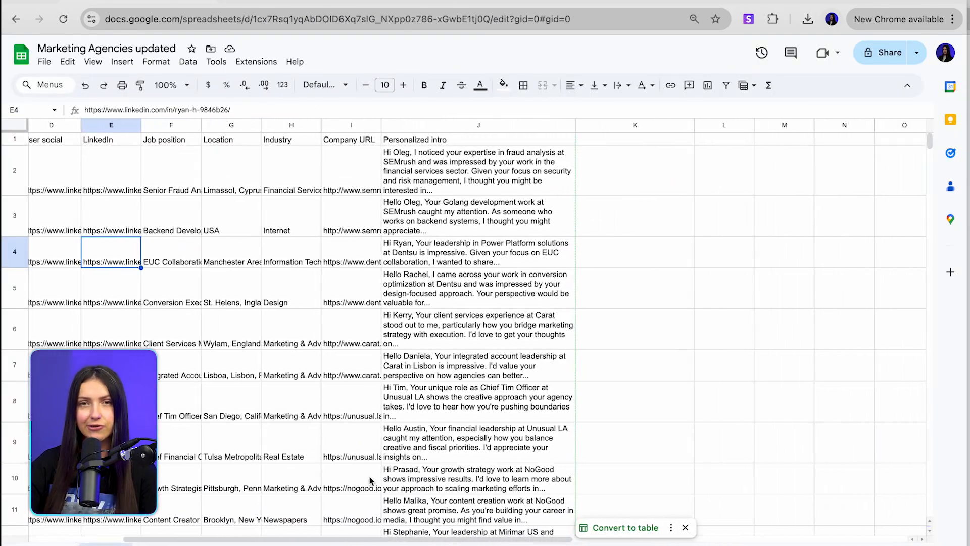
scroll(369, 476, down, 5)
scroll(369, 476, down, 5)
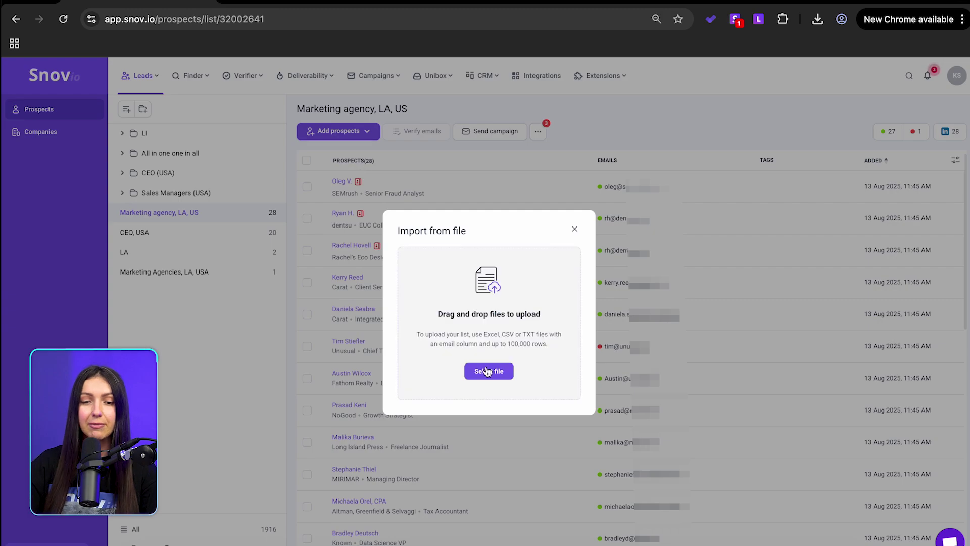
Import the Marketing Agencies updated CSV and check a prospect's details for the intro
click(487, 371)
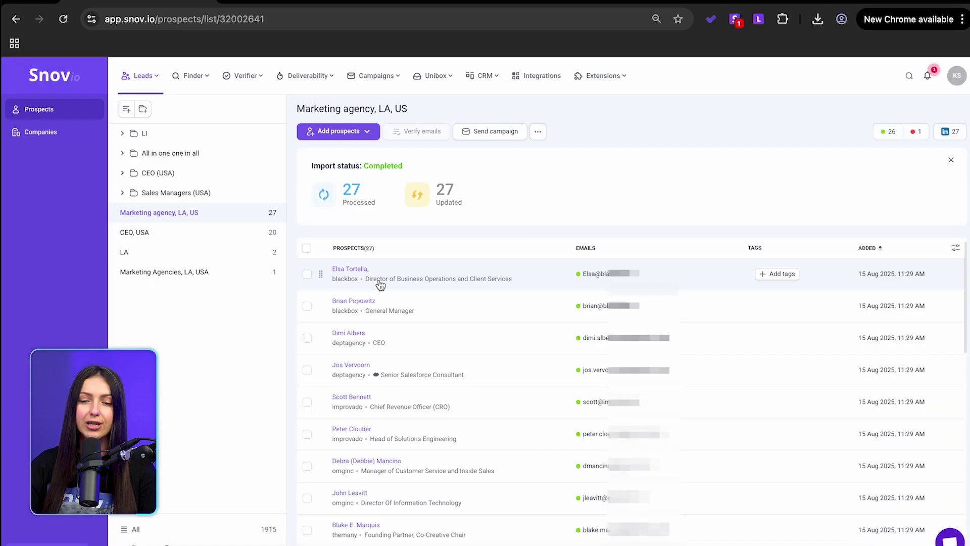
click(350, 269)
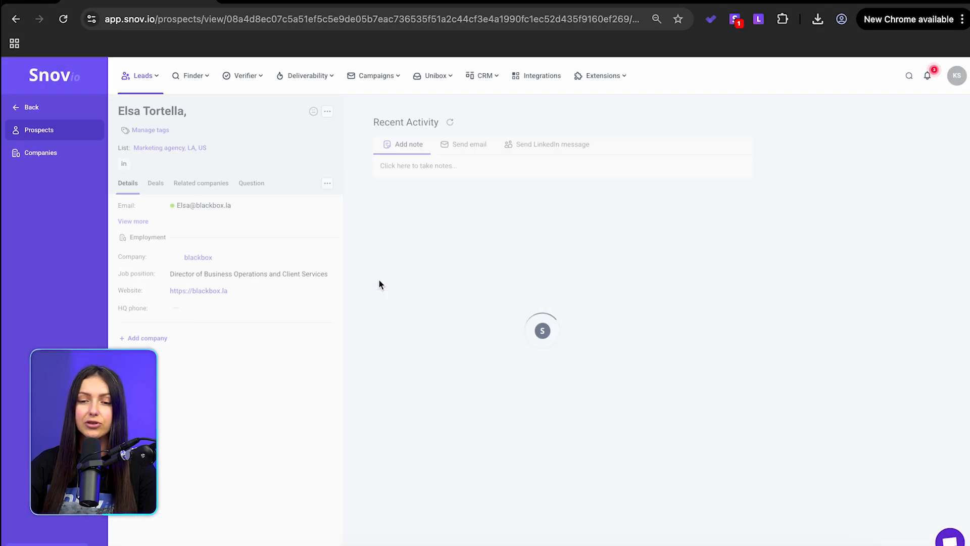